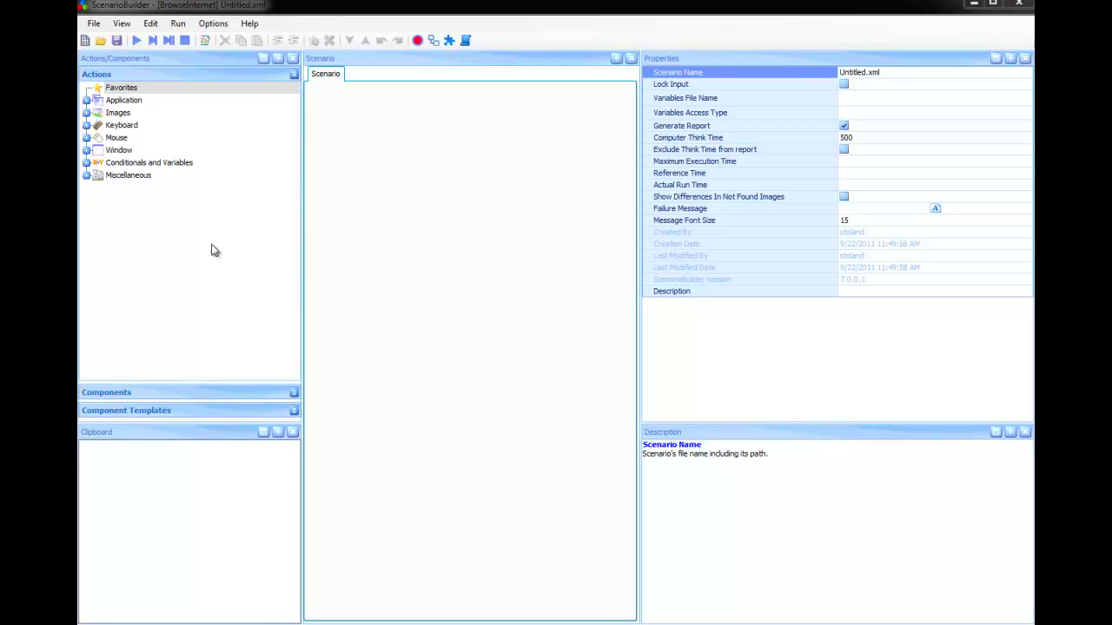
Step: Expand the Conditionals and Variables group in the Actions tree
click(86, 162)
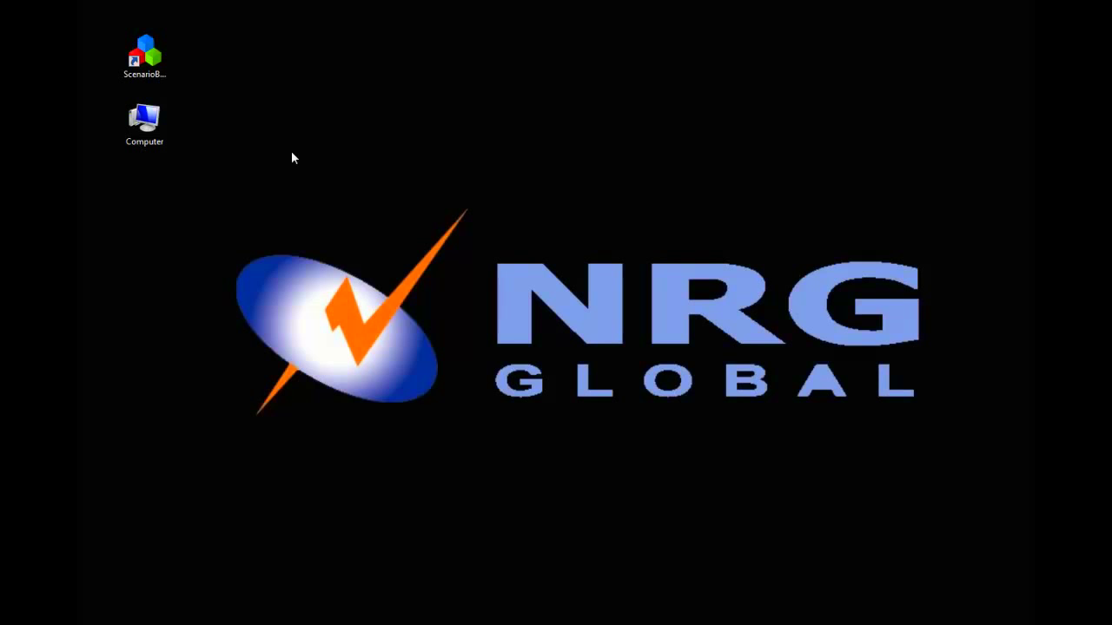
Step: Relaunch ScenarioBuilder from the desktop and load the OnFailure scenario
double_click(150, 71)
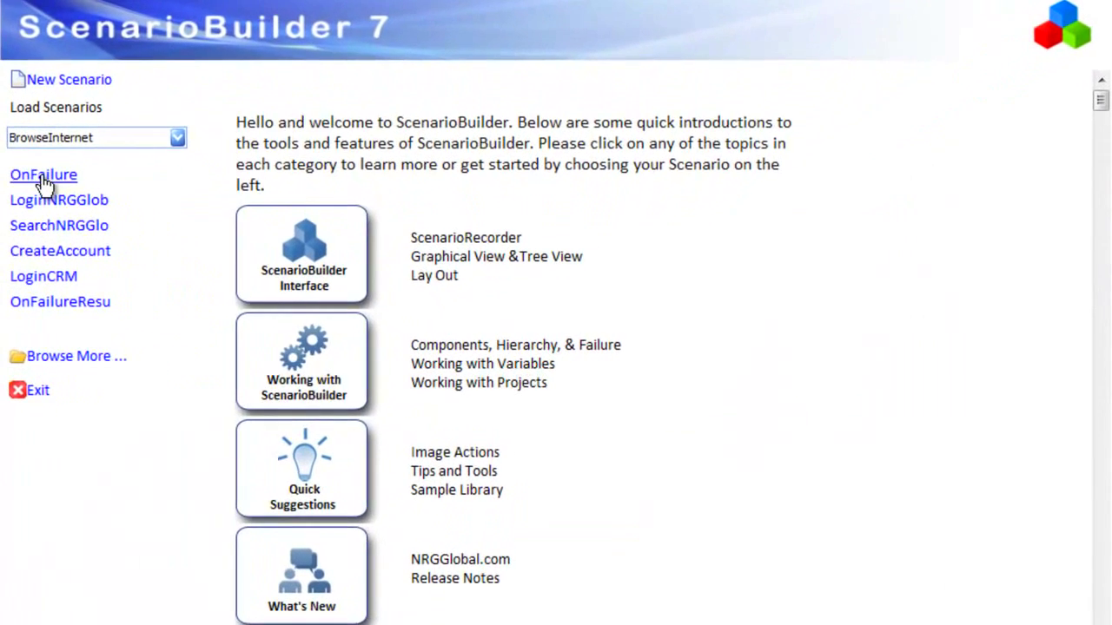
click(41, 177)
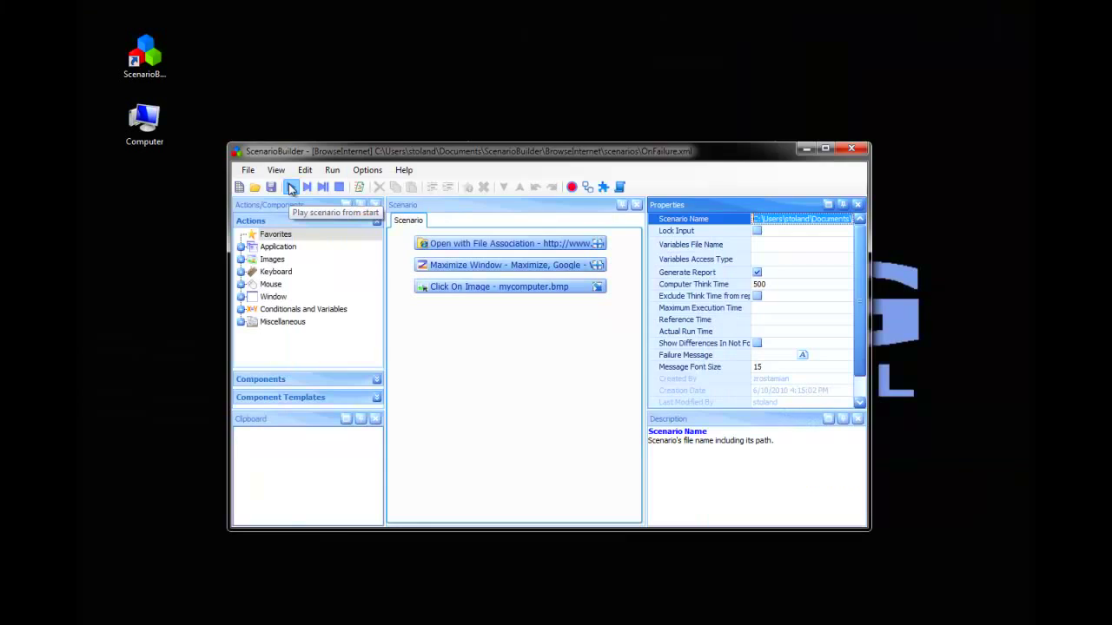
Step: Run OnFailure.xml from the start, dismiss the failed report, and scroll to the On Failure action
click(144, 83)
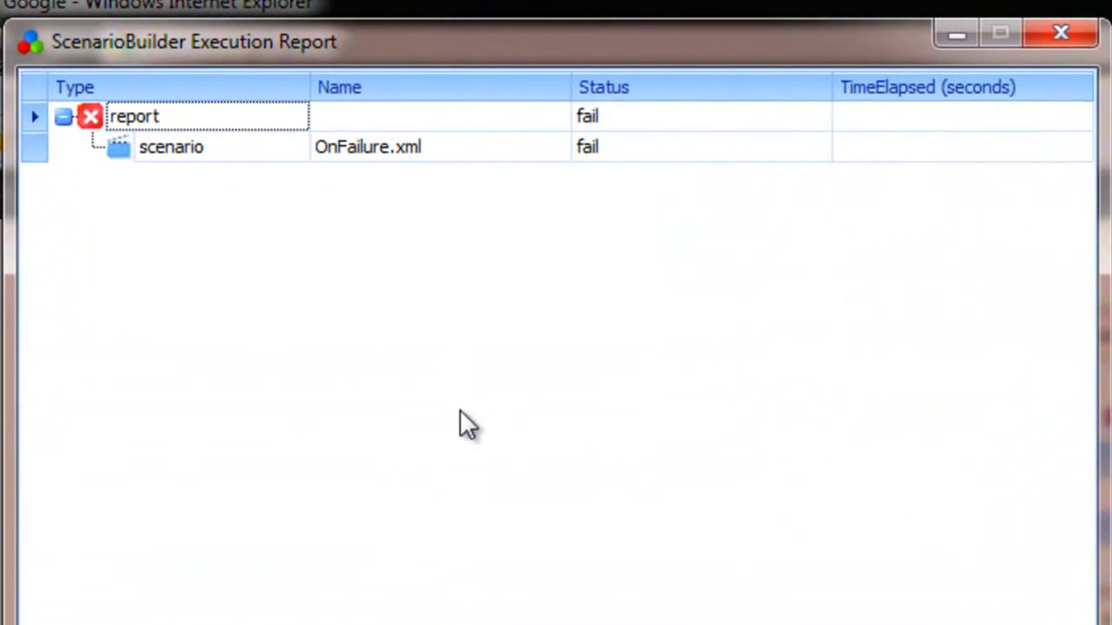
click(1055, 32)
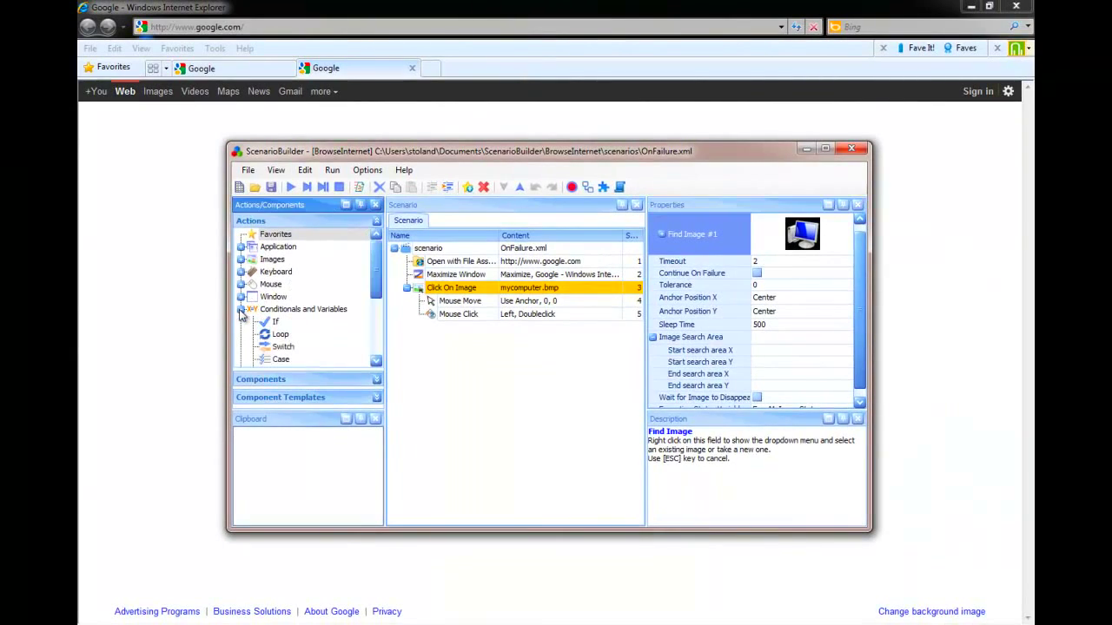
click(241, 309)
scroll(375, 295, down, 1)
scroll(376, 295, down, 3)
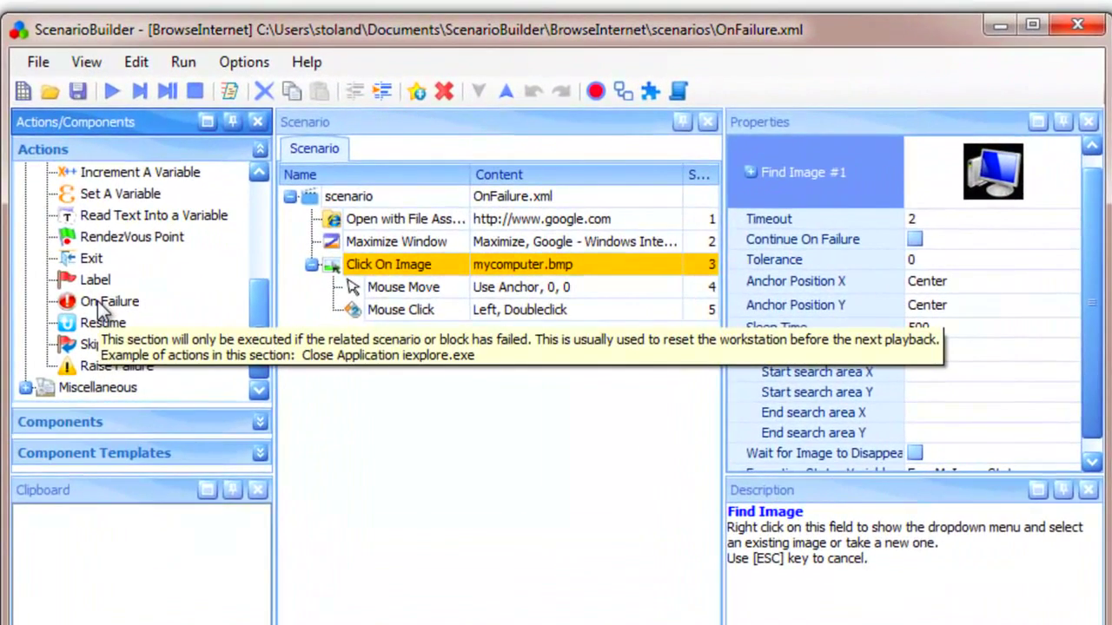
Step: Add an On Failure section containing a Close Application step
double_click(98, 301)
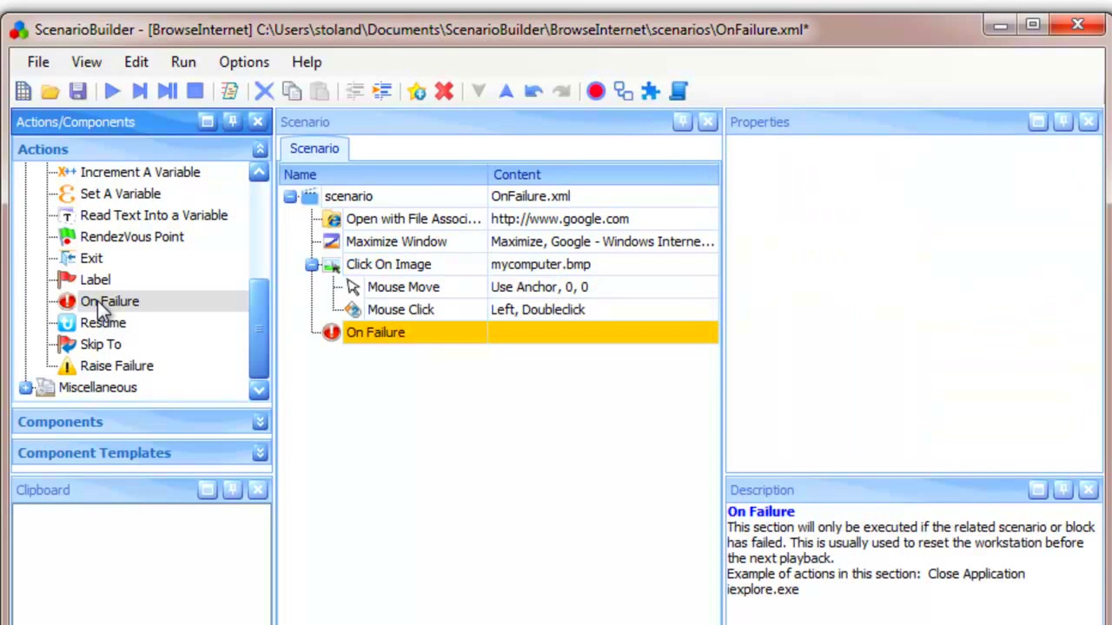
drag(260, 352, 264, 213)
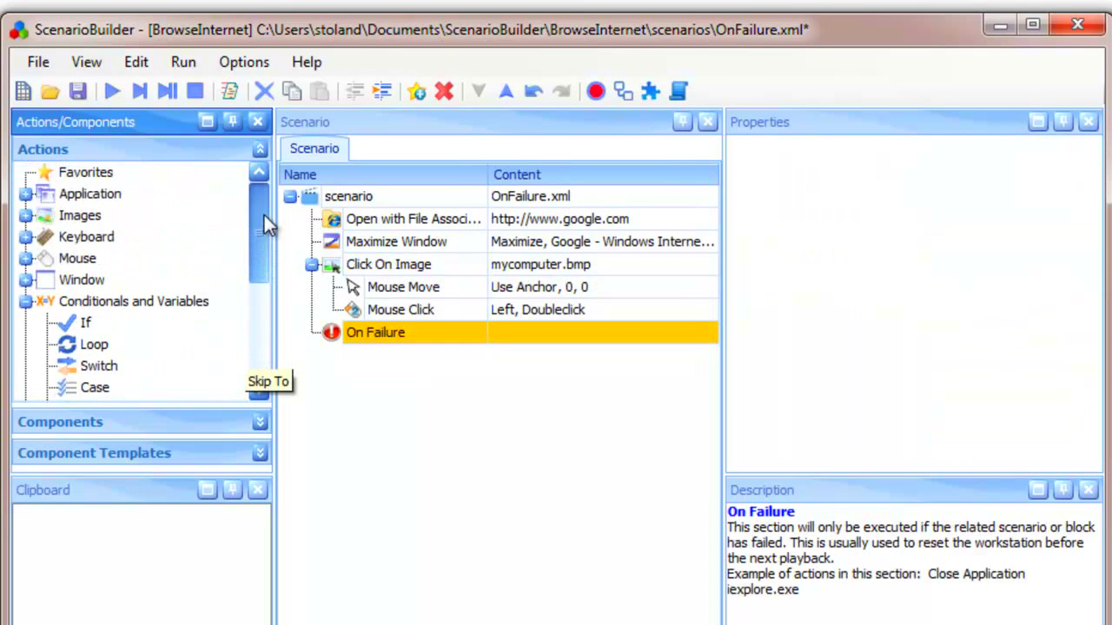
click(26, 194)
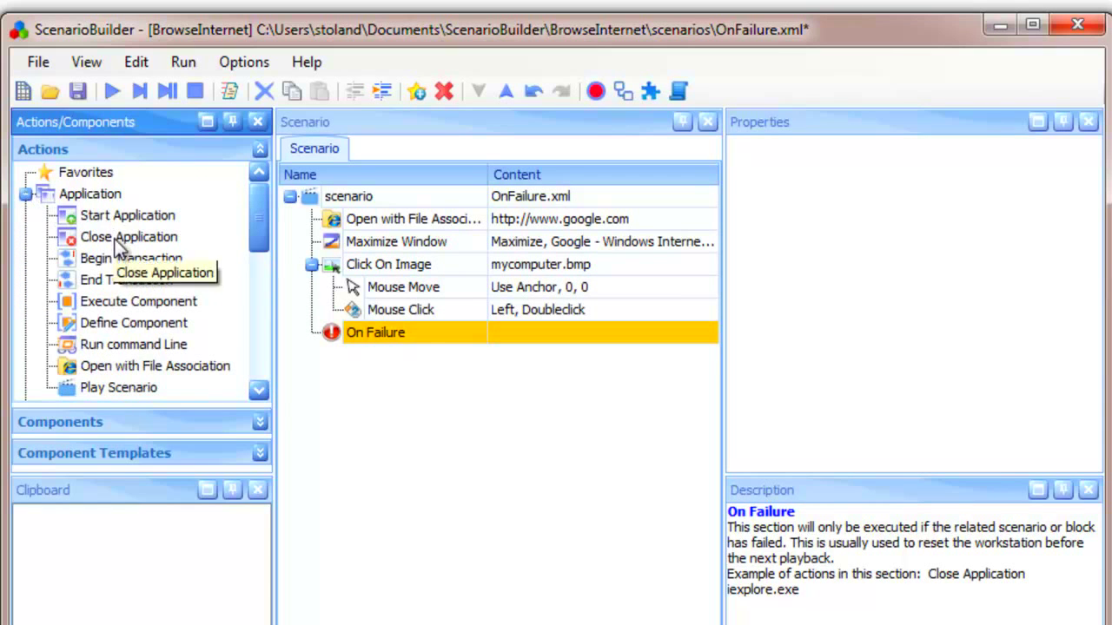
drag(113, 233, 402, 339)
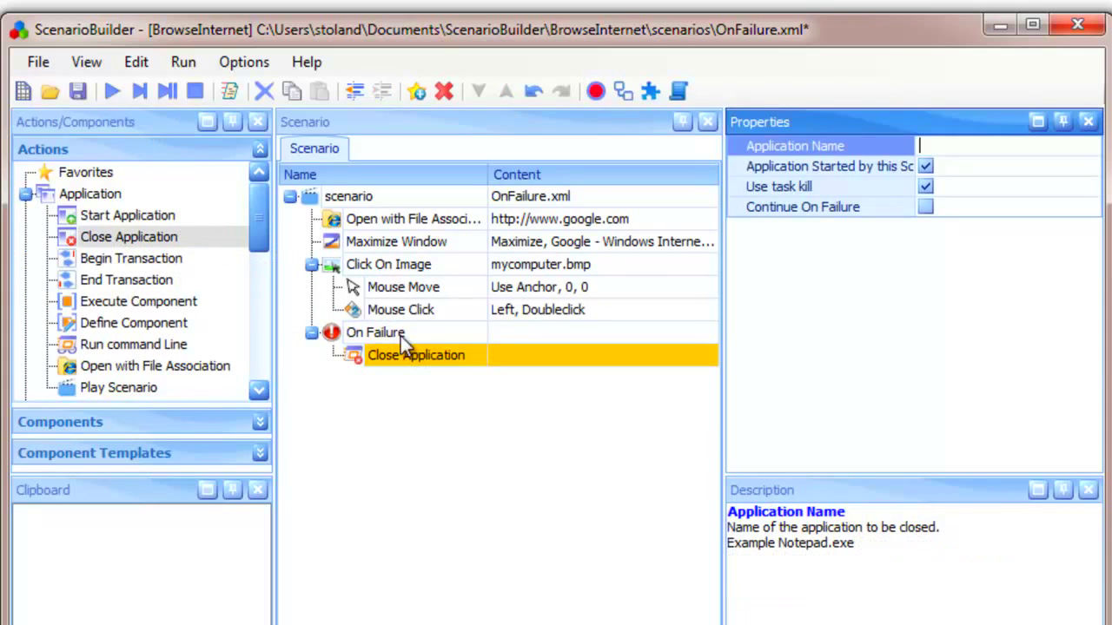
Step: Set Close Application to iexplore.exe and untick Application Started by this Scenario
click(1082, 145)
text(iexplo)
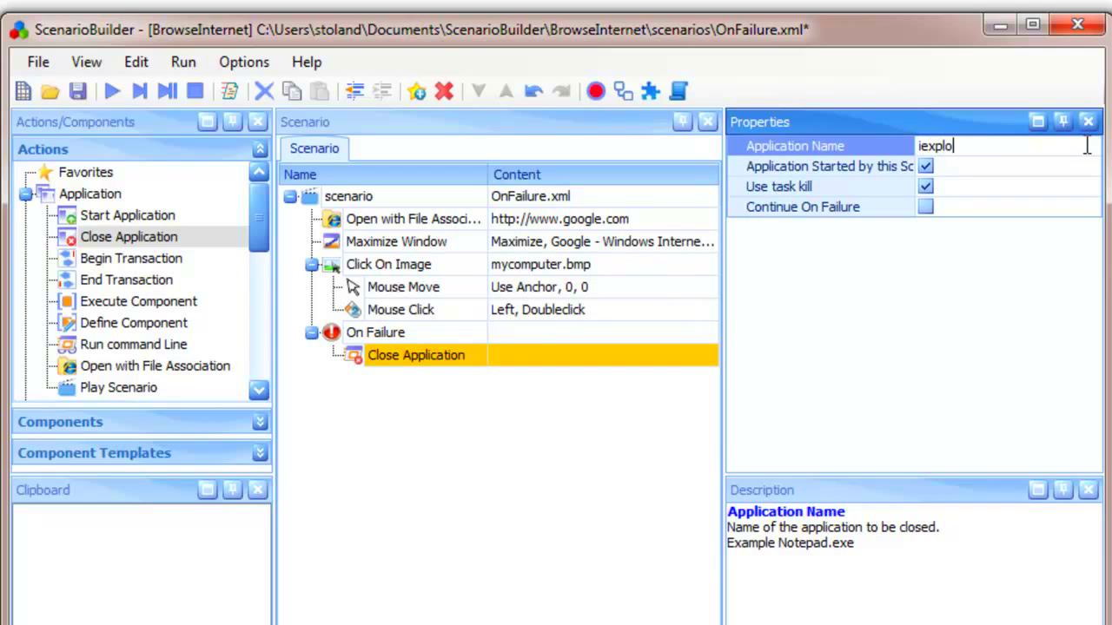
text(re.exe)
key(Return)
key(Down)
key(space)
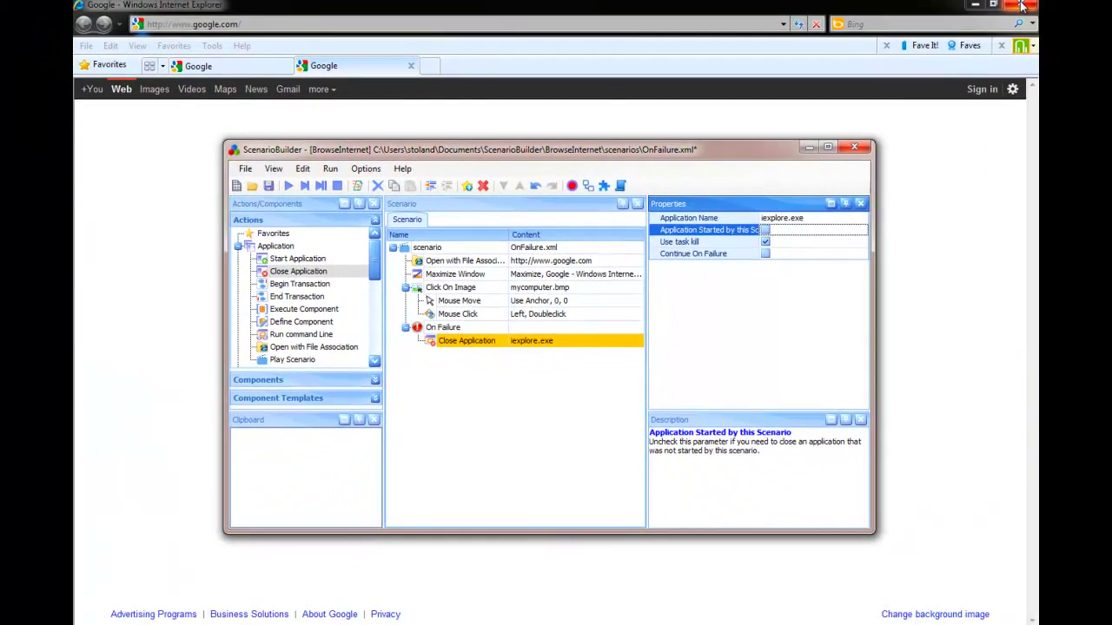
Step: Close Internet Explorer, replay the scenario successfully, and close the execution report
click(1016, 7)
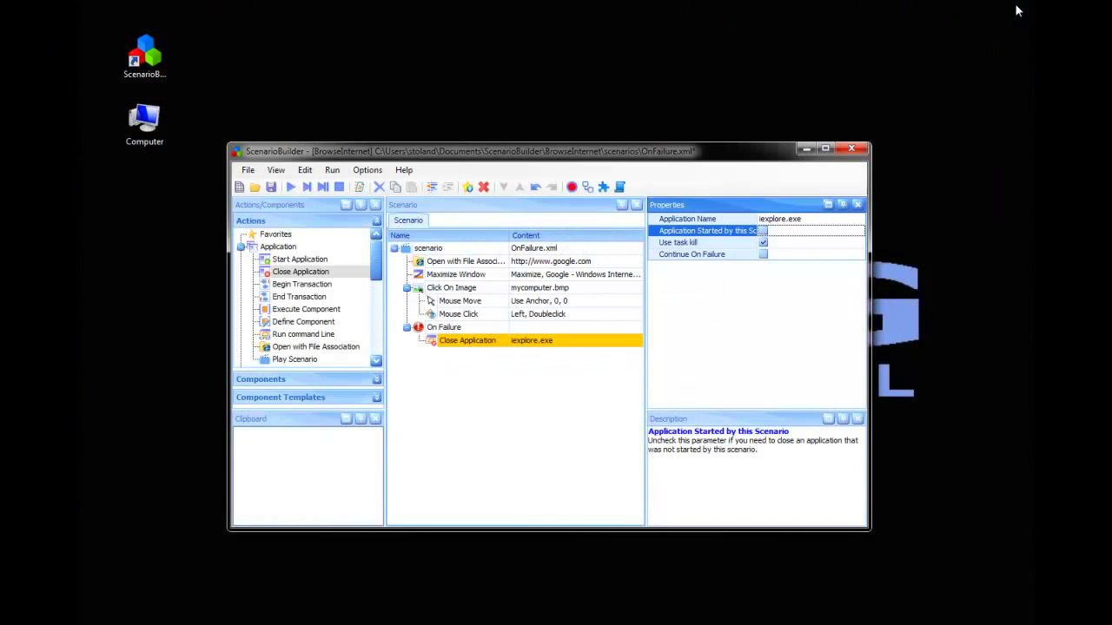
click(290, 190)
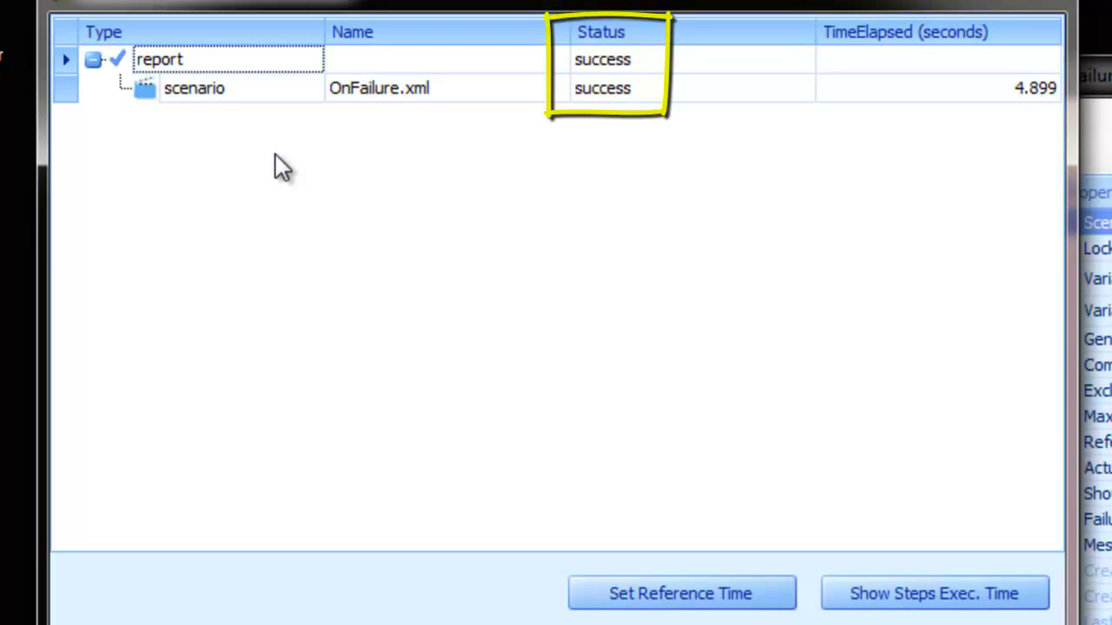
click(1035, 8)
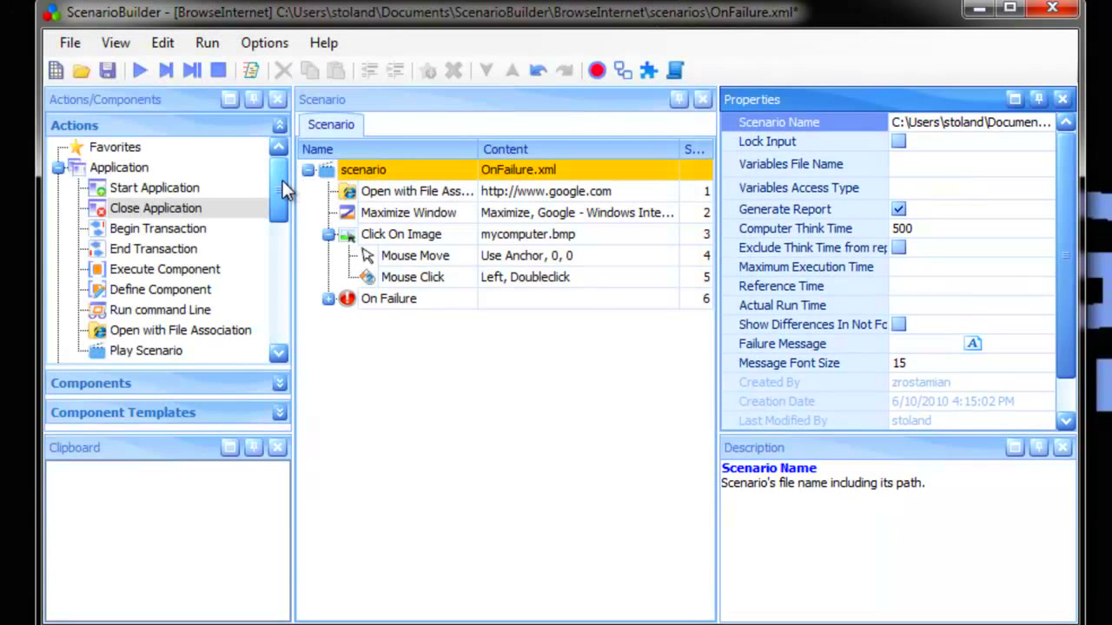
Step: Add Raise Failure to the On Failure section, replay, and close the failed report
drag(283, 180, 287, 317)
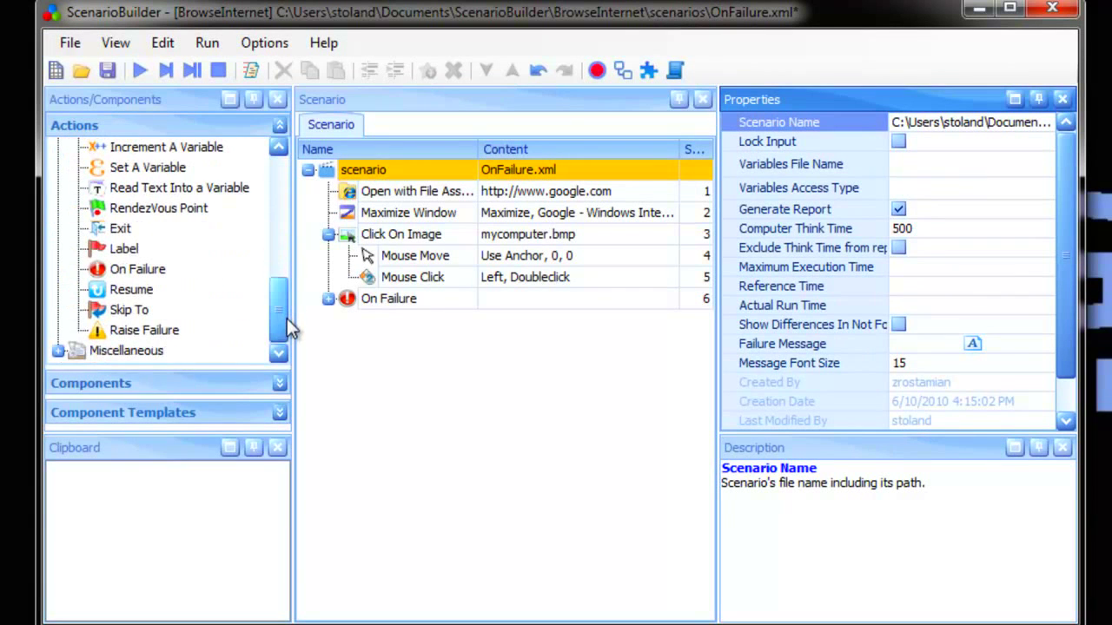
click(131, 331)
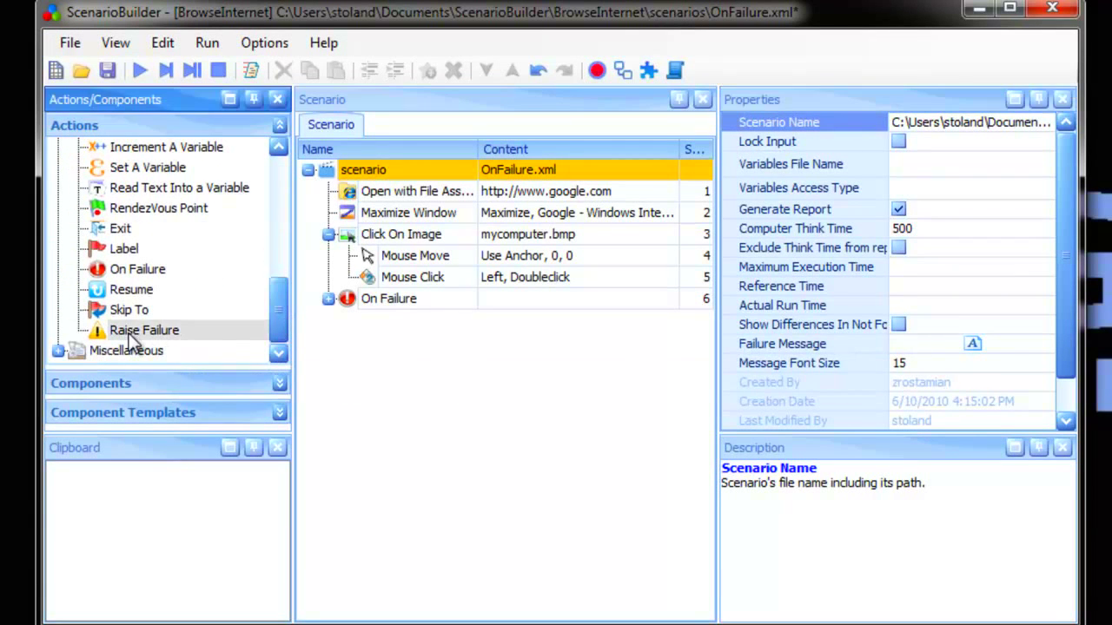
drag(130, 337, 414, 302)
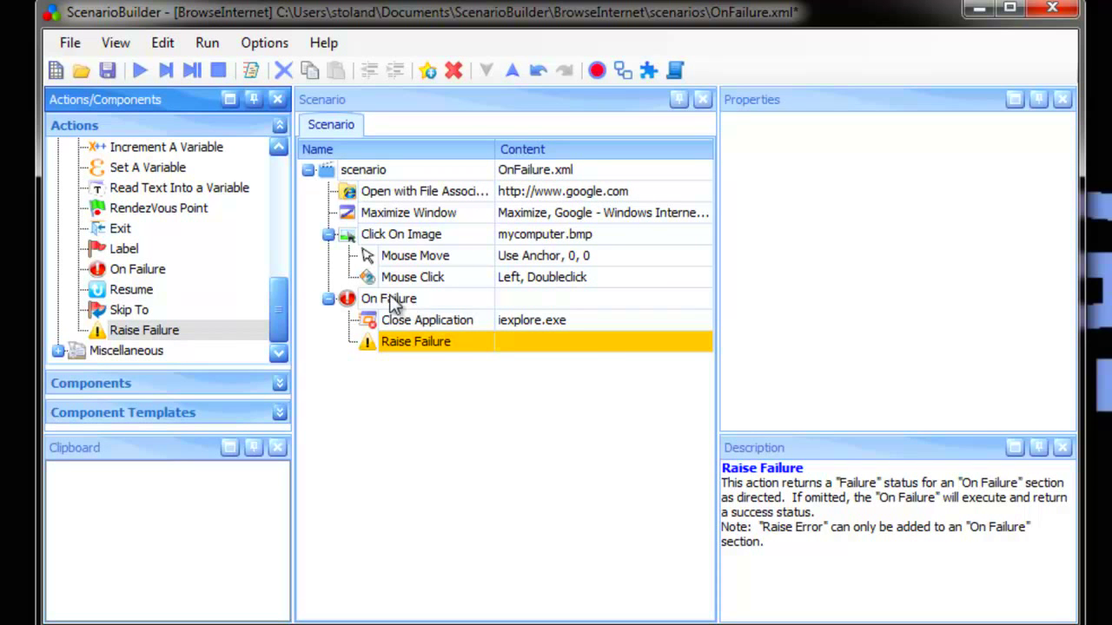
click(141, 70)
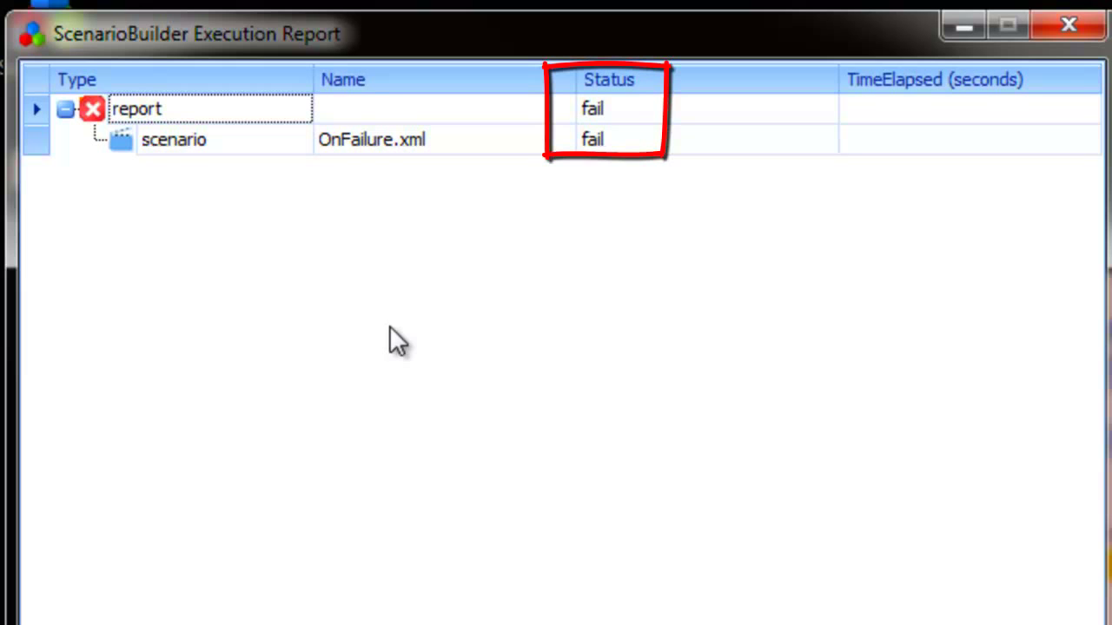
click(1068, 27)
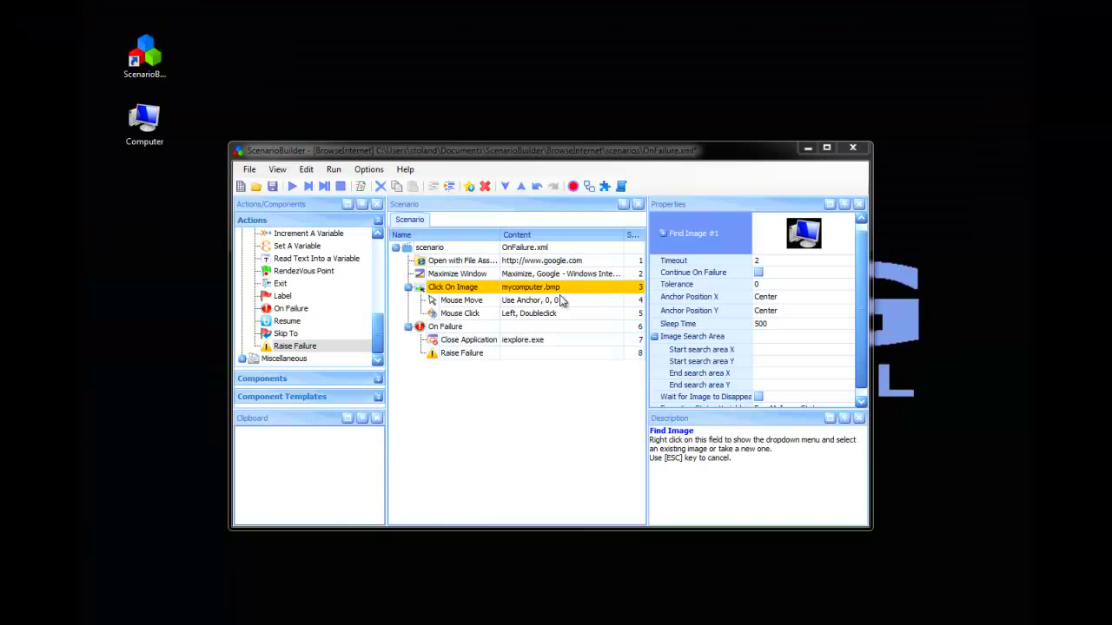
Step: Insert a Resume step with 1 retry right after Close Application
click(541, 339)
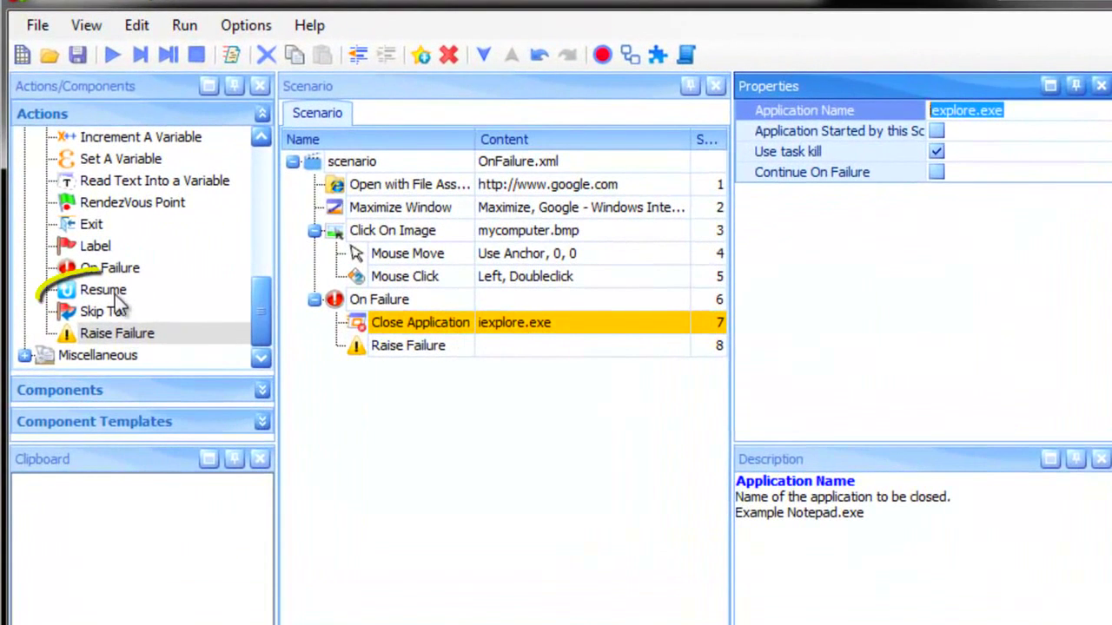
double_click(115, 294)
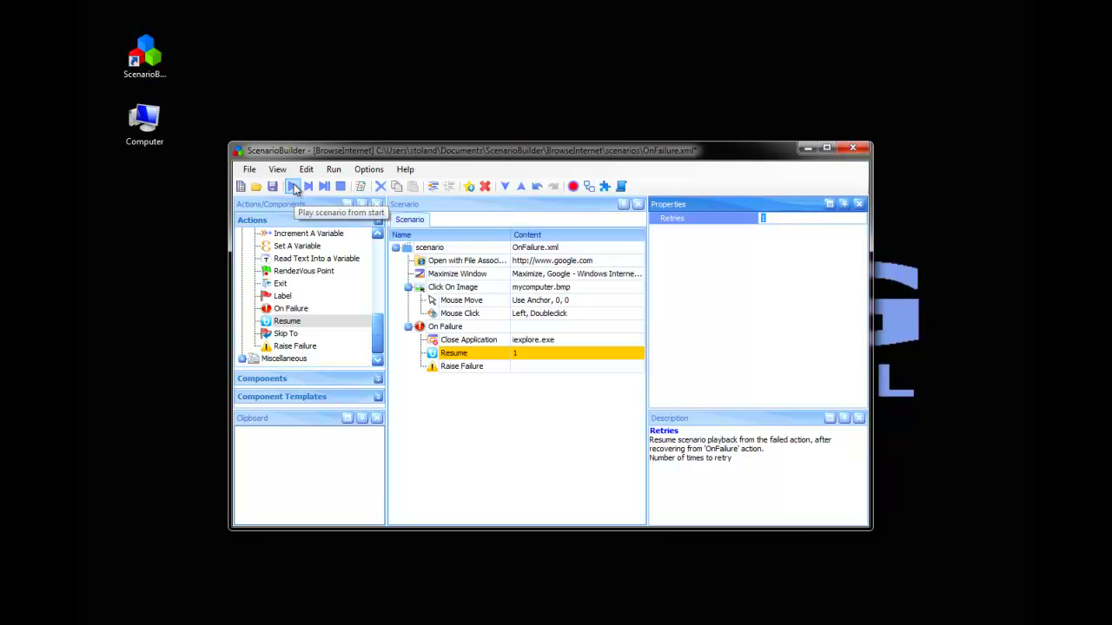
Step: Replay the scenario with the Resume step until the report shows success
click(293, 188)
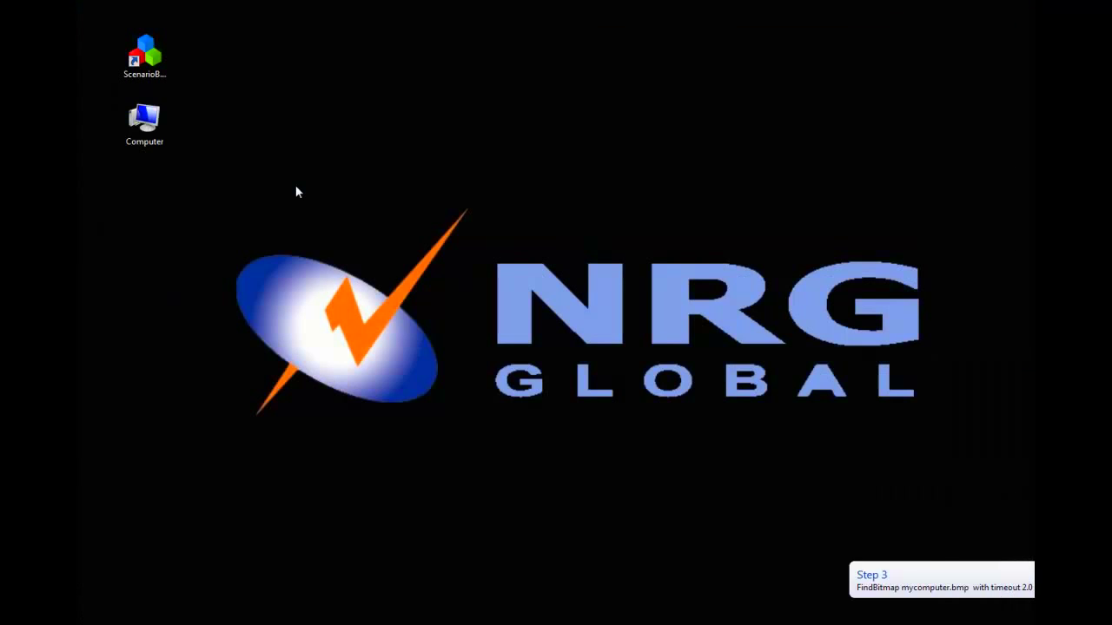
double_click(145, 122)
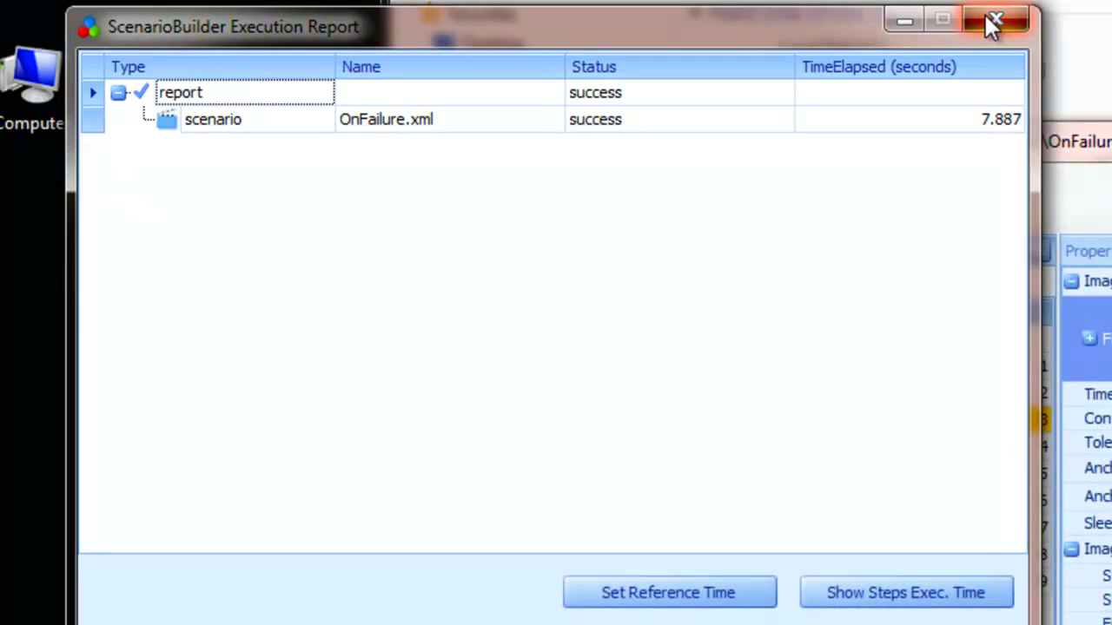
Step: Close the success report and move the ScenarioBuilder window lower on screen
click(993, 24)
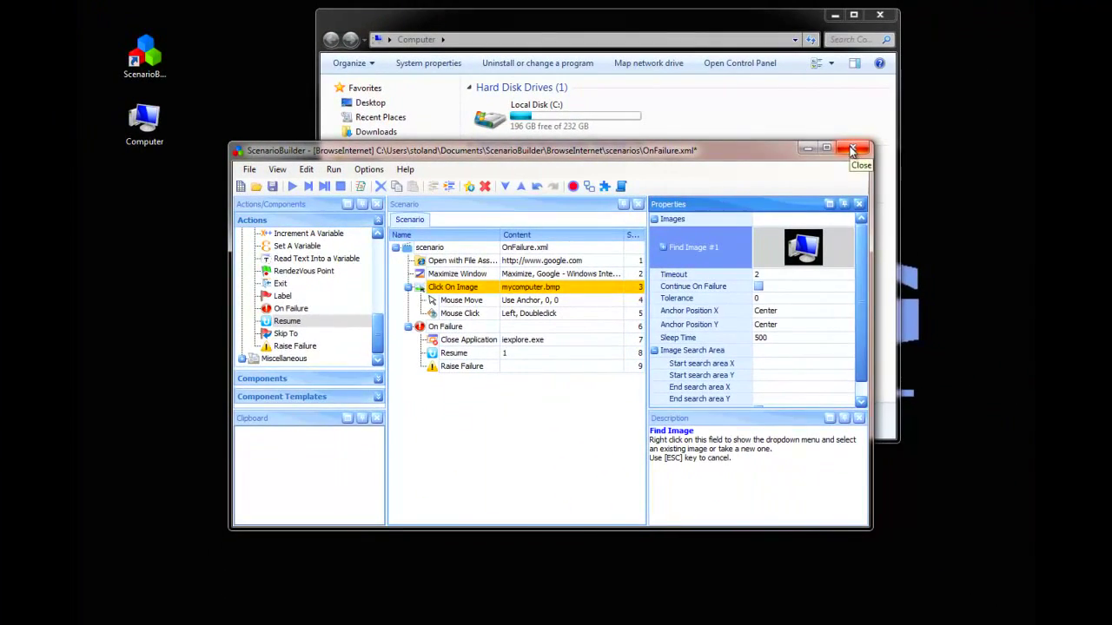
drag(782, 146, 799, 336)
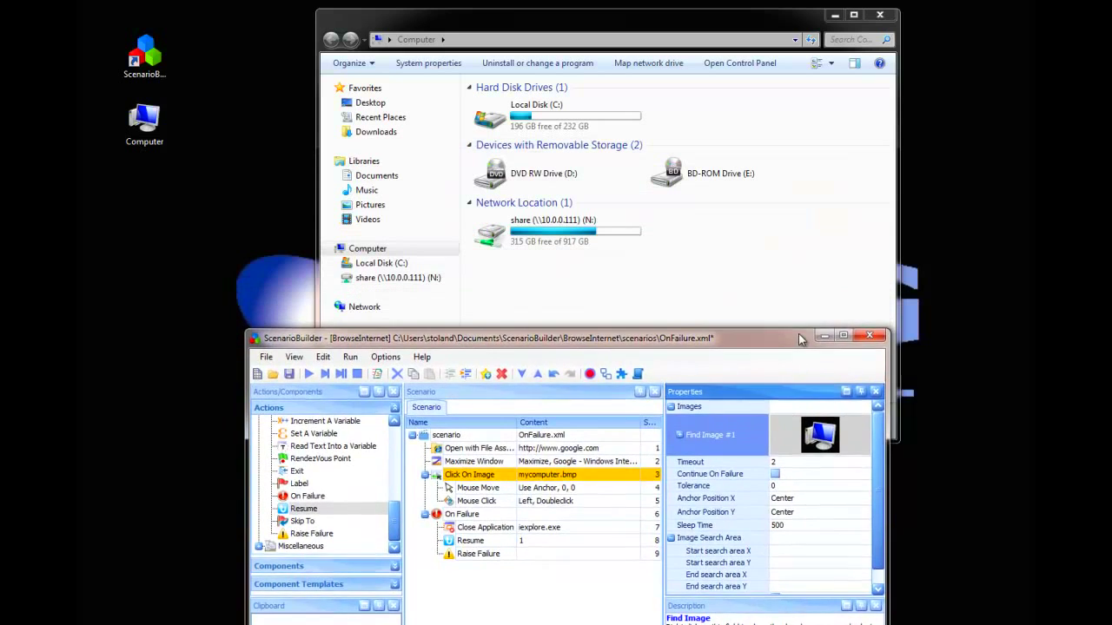